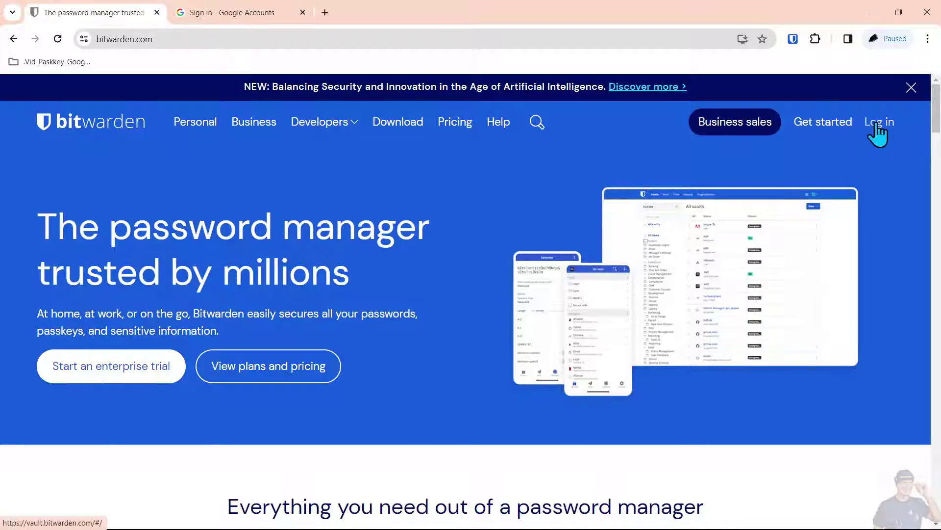
Open the Bitwarden web vault login page from bitwarden.com.
left_click(877, 121)
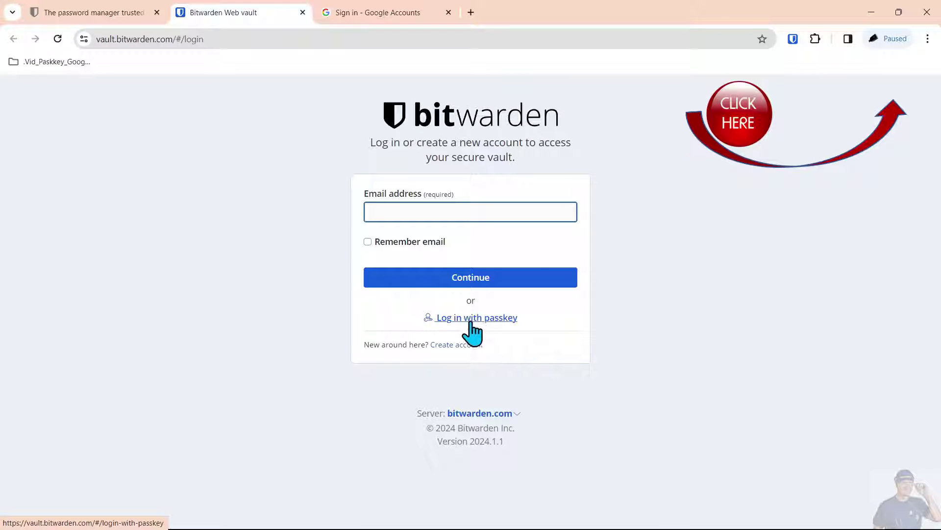
Sign in to the Bitwarden vault with the passkey stored on the phone, then maximize the browser.
left_click(473, 323)
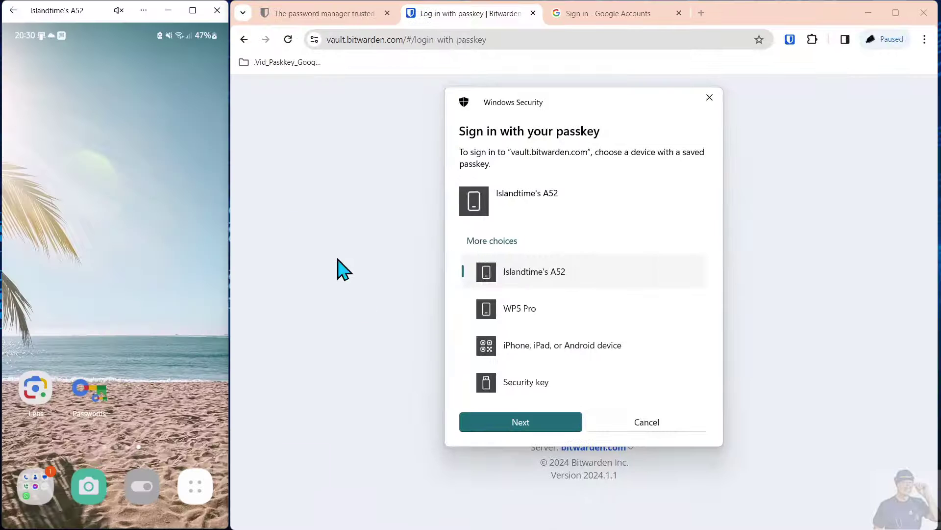
left_click(498, 426)
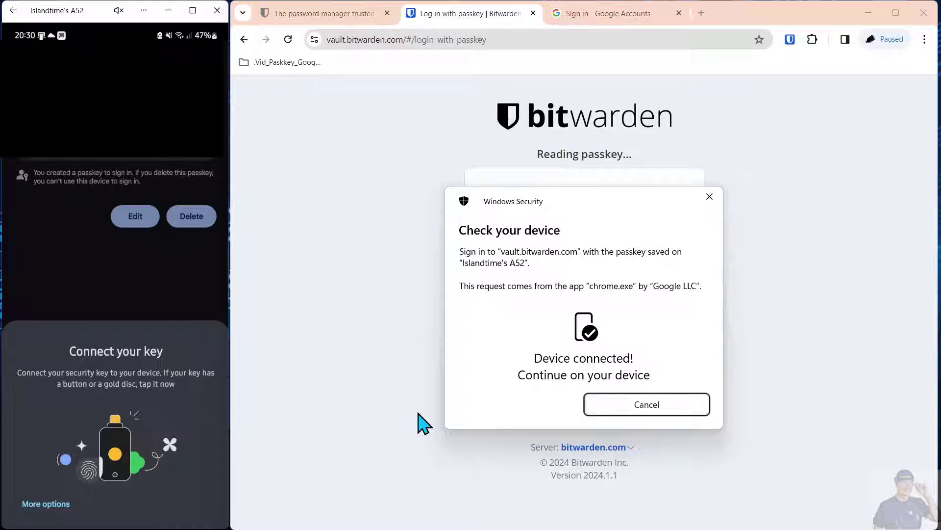
left_click(44, 505)
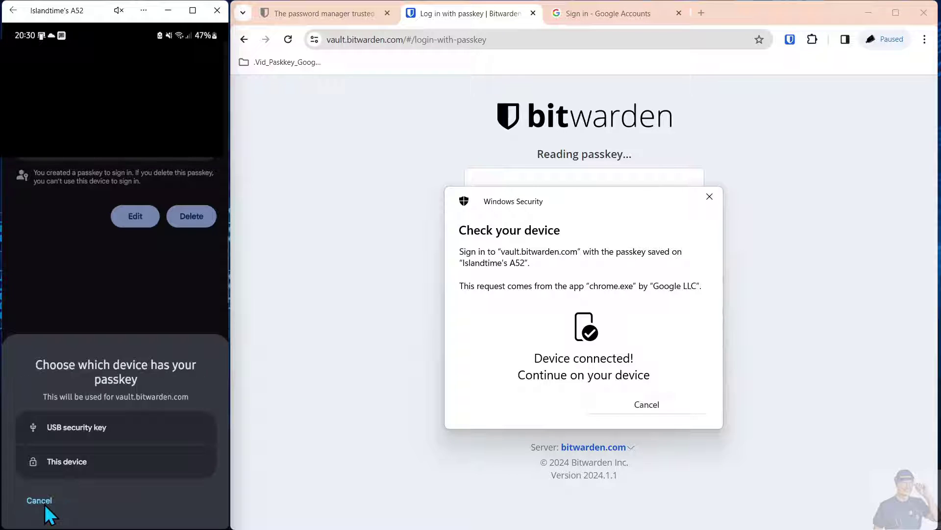
left_click(68, 461)
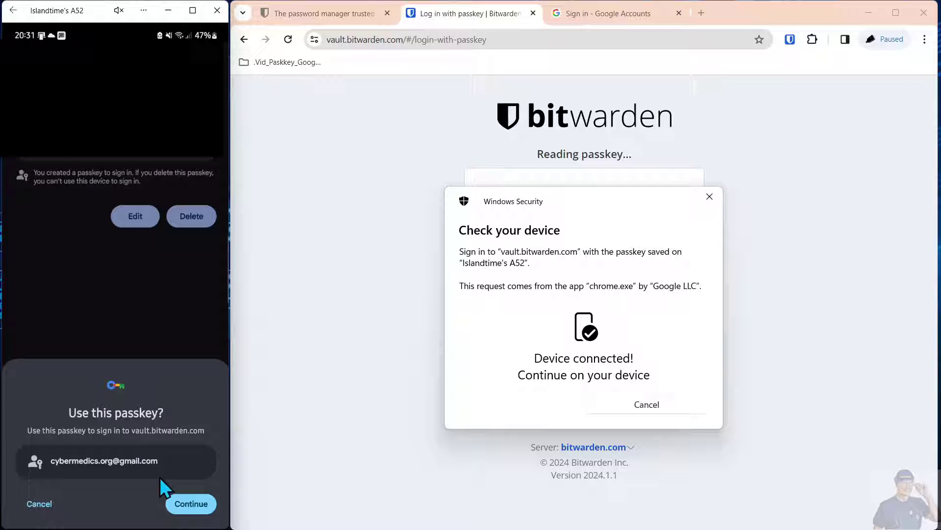
left_click(188, 508)
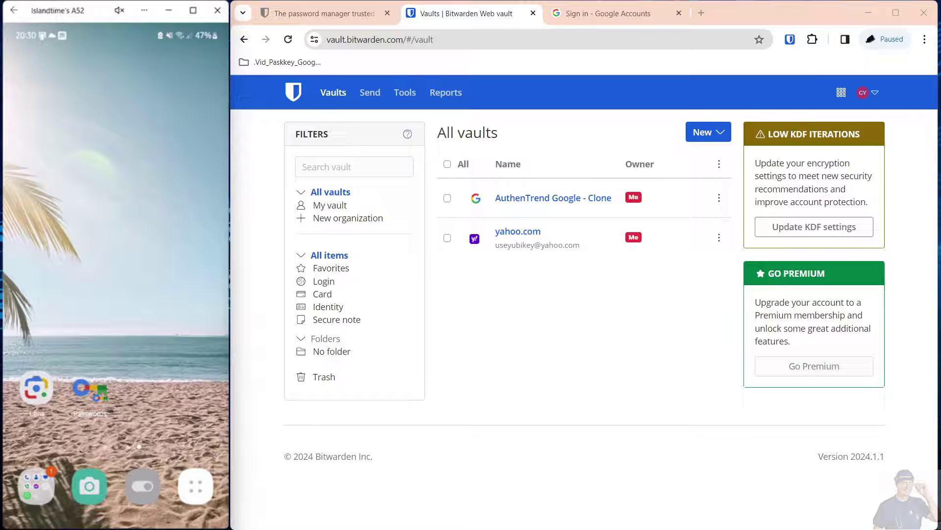
left_click(896, 12)
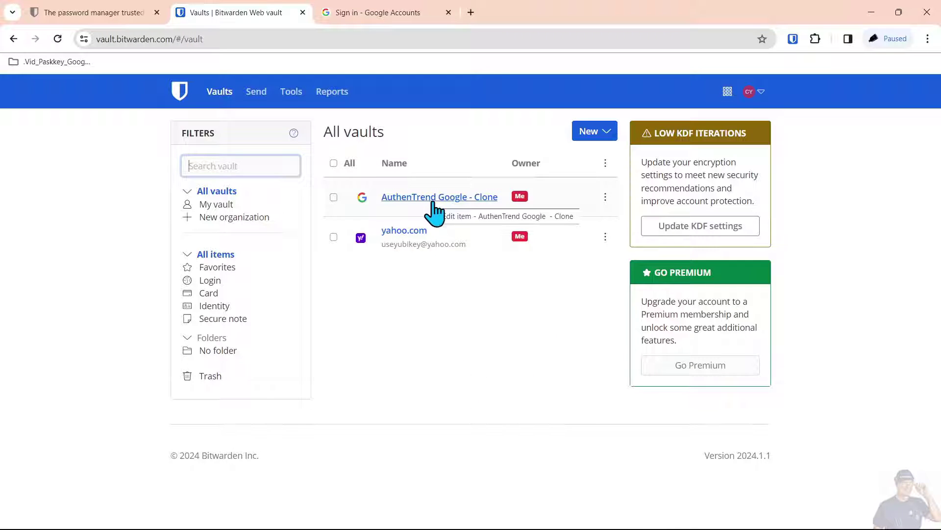
Sign in to the Google account with the hardware security key, skipping Bitwarden's passkey just once.
left_click(375, 13)
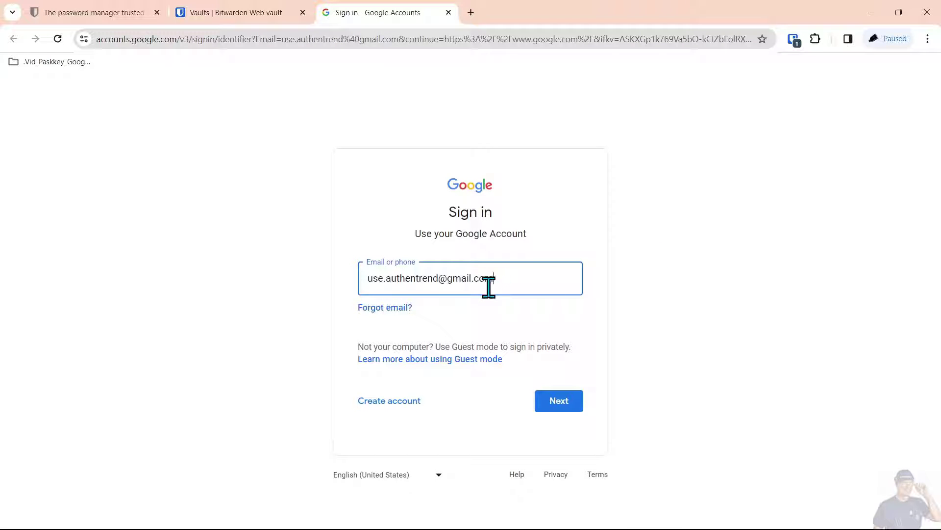
left_click(560, 401)
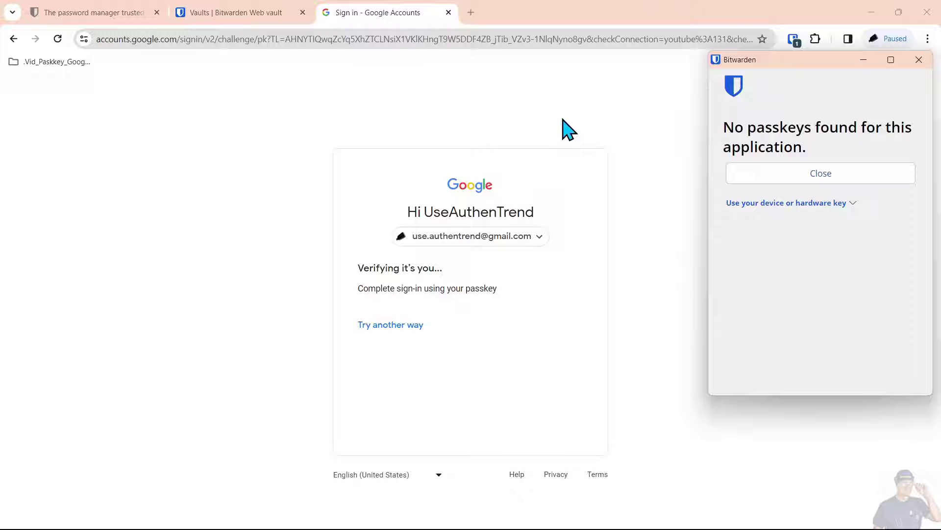
left_click(765, 207)
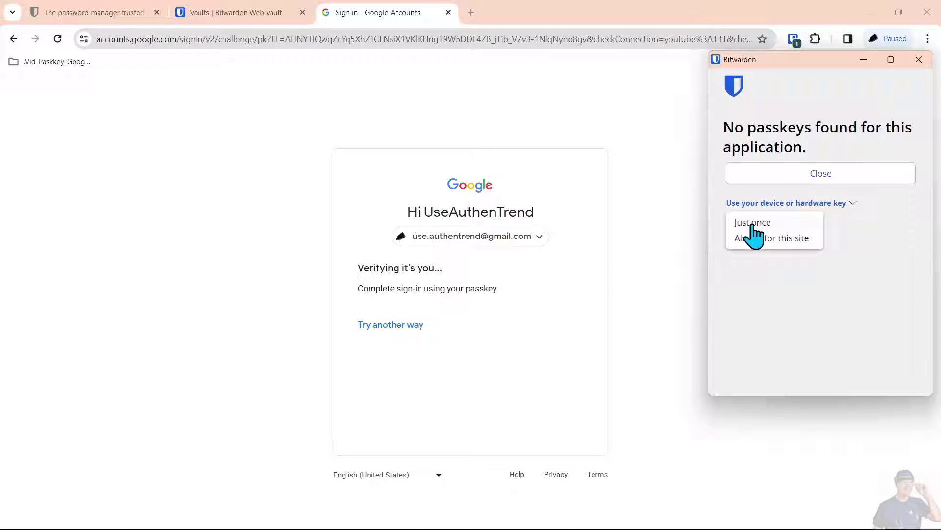
left_click(752, 224)
left_click(450, 384)
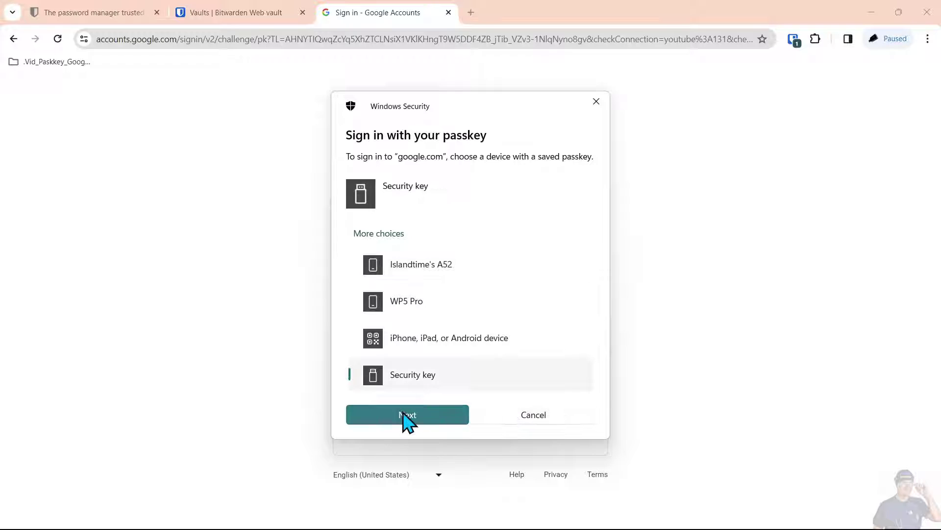
left_click(404, 413)
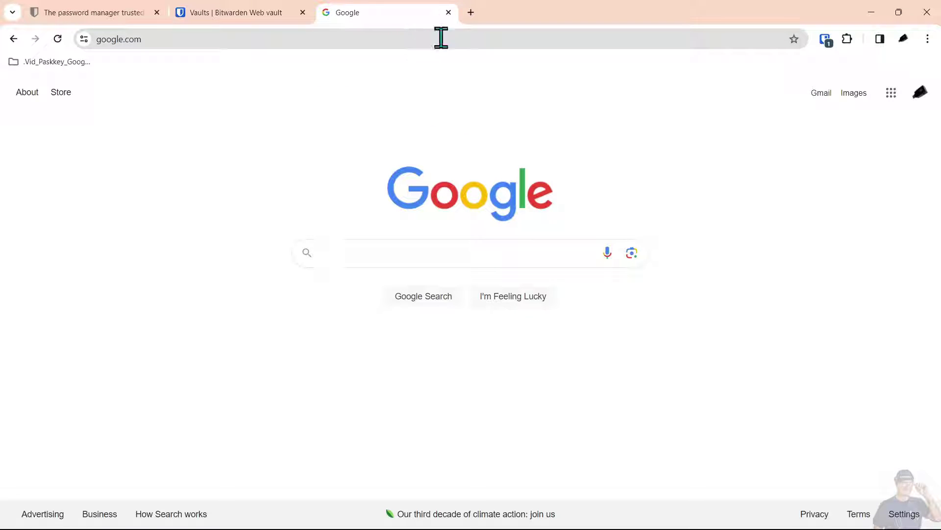
Go from the account avatar through Manage your Google Account and Security to the Passkeys page.
left_click(921, 93)
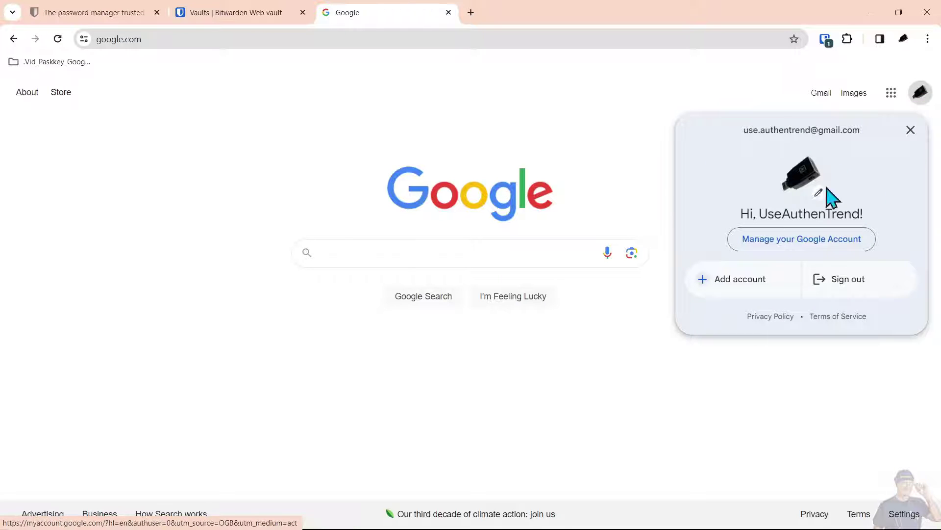
left_click(798, 254)
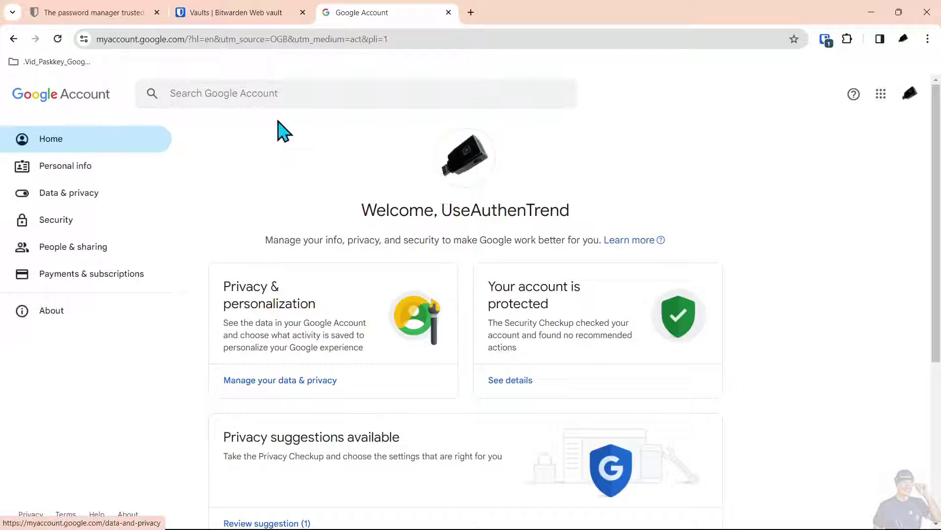
left_click(48, 221)
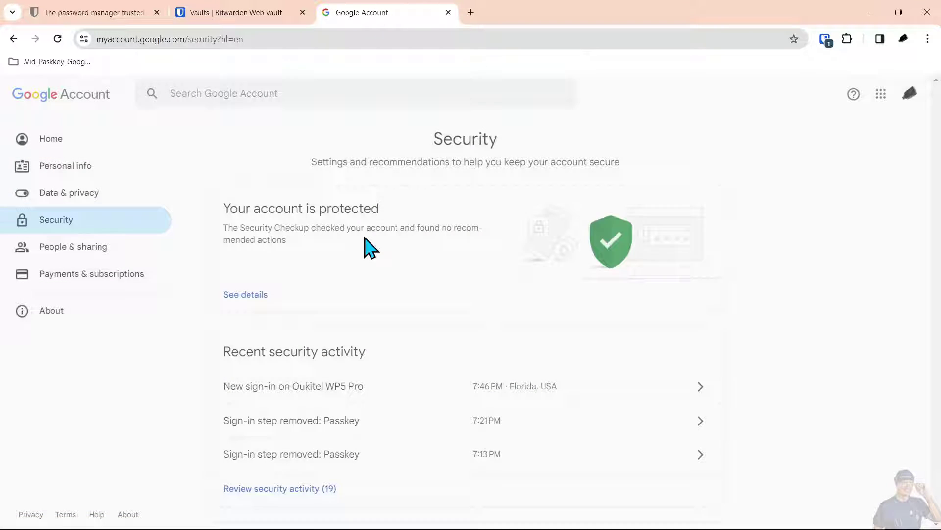
scroll(368, 248, "down", 6)
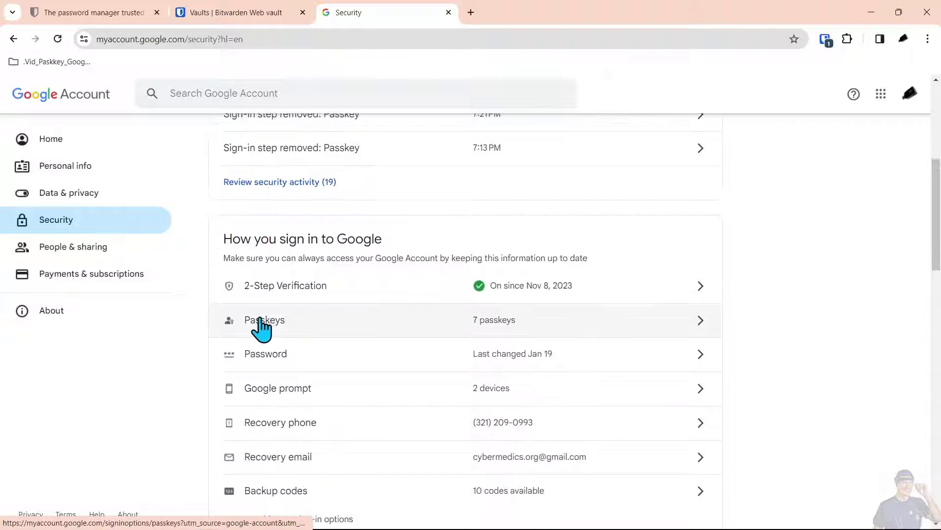
left_click(271, 322)
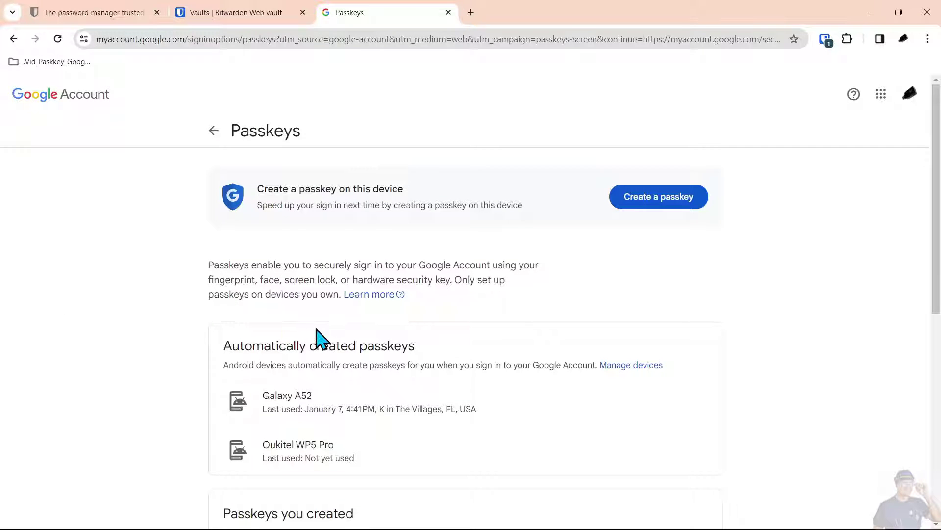
scroll(318, 339, "down", 8)
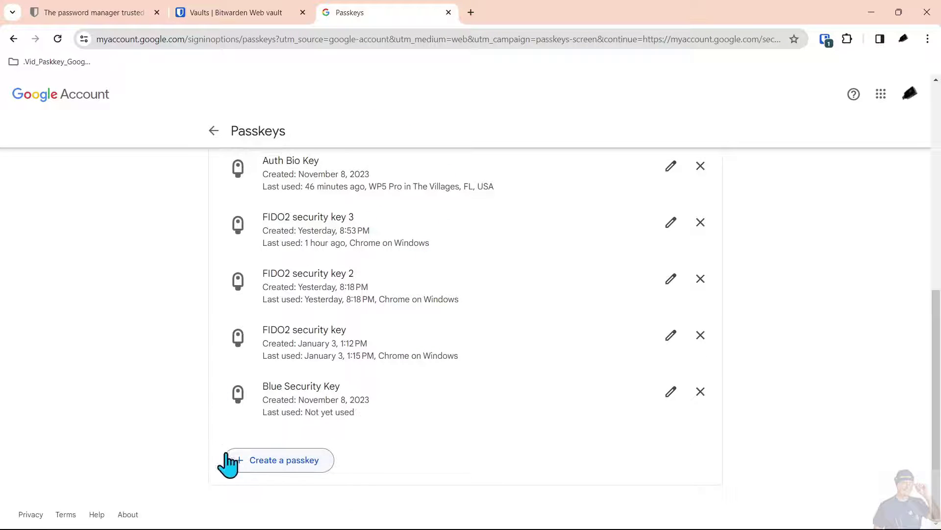
Create a new Google passkey on another device and save it into the AuthenTrend Google - Clone login.
left_click(283, 463)
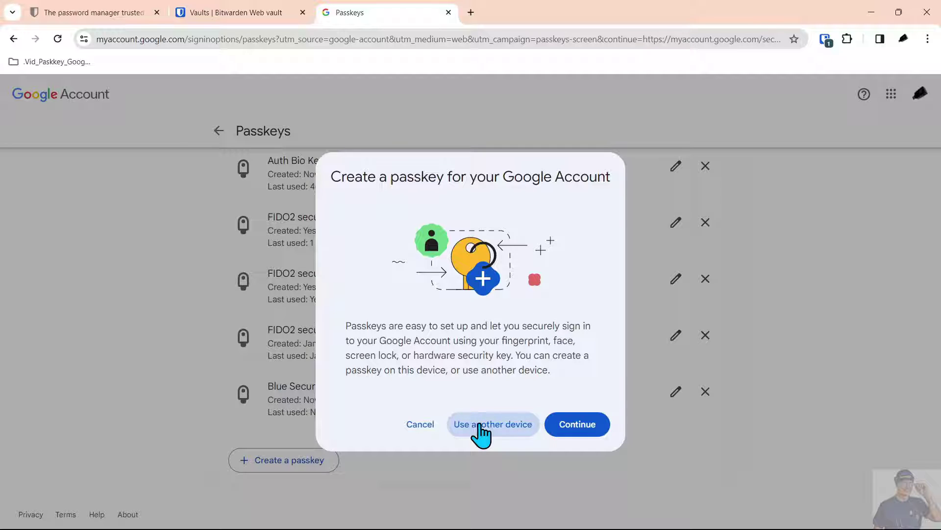
left_click(483, 430)
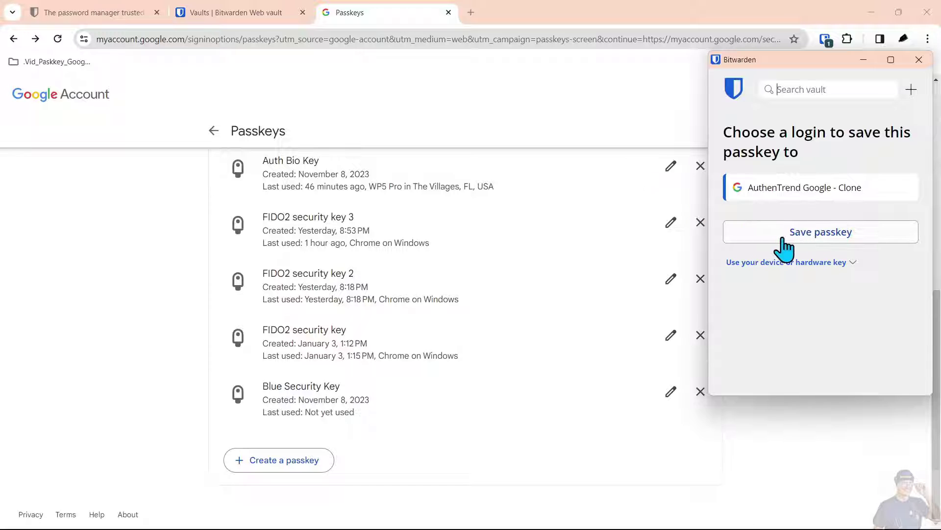
left_click(803, 234)
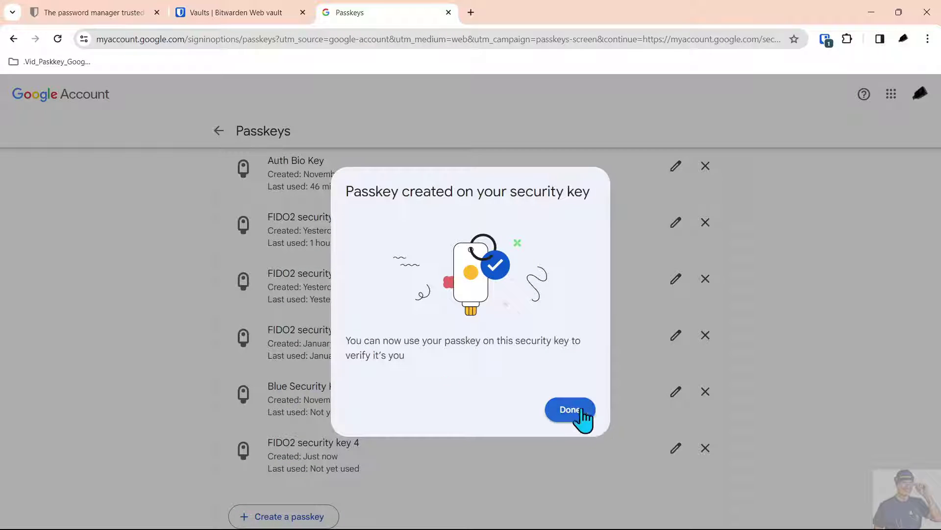
Sign out of Google, then sign back in by confirming the Bitwarden-stored passkey.
left_click(565, 411)
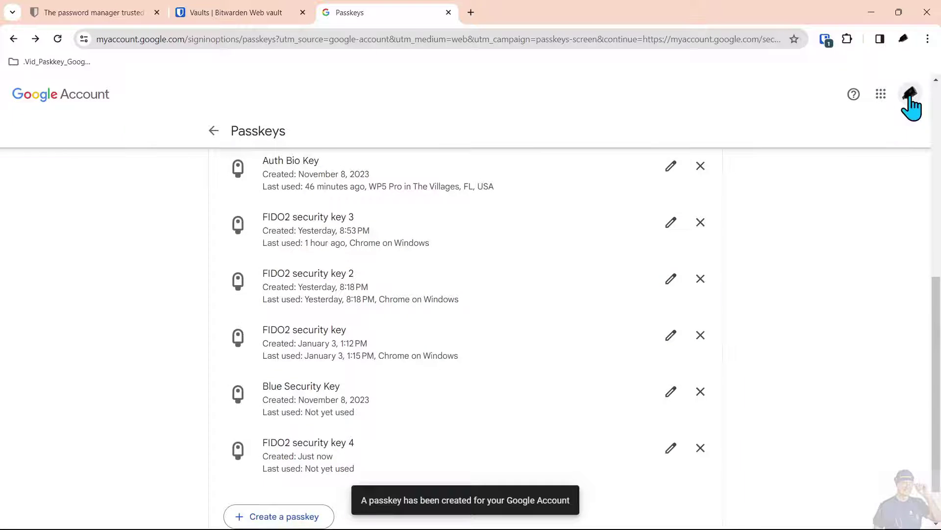
left_click(910, 96)
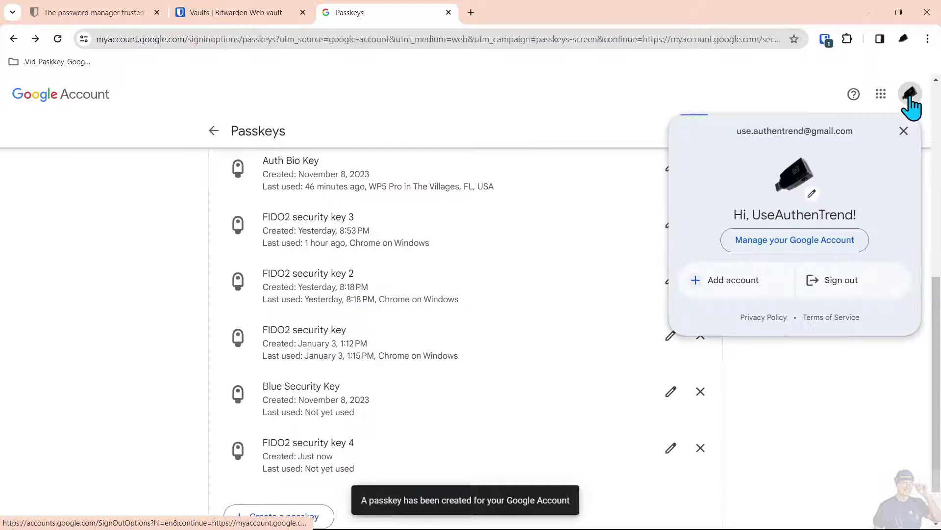
left_click(828, 294)
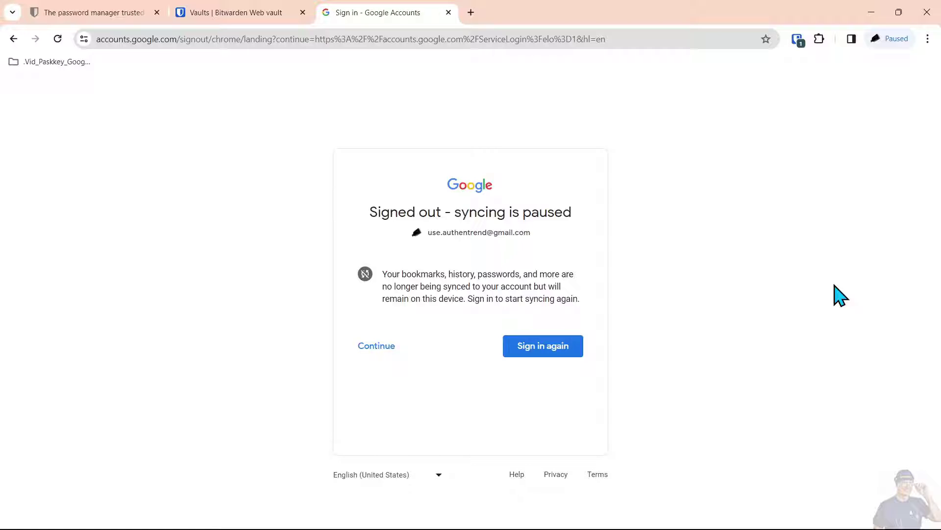
left_click(550, 355)
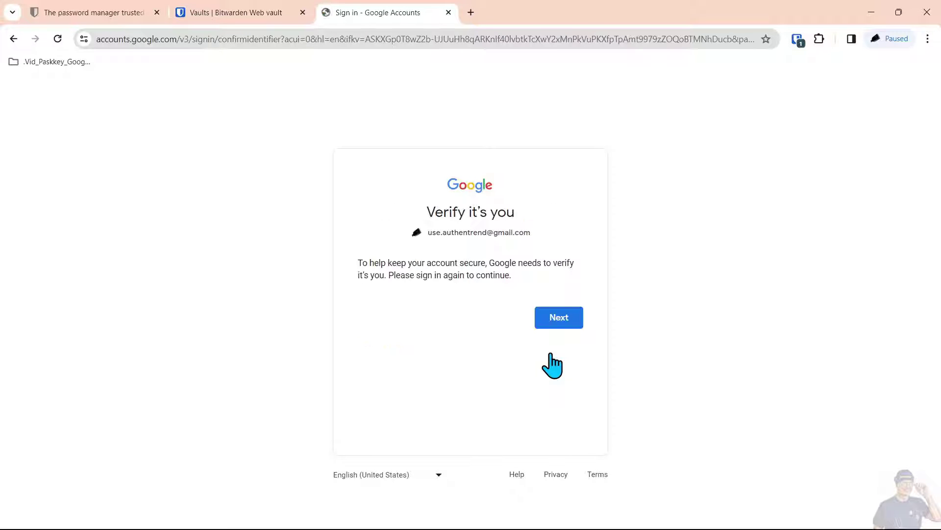
left_click(557, 316)
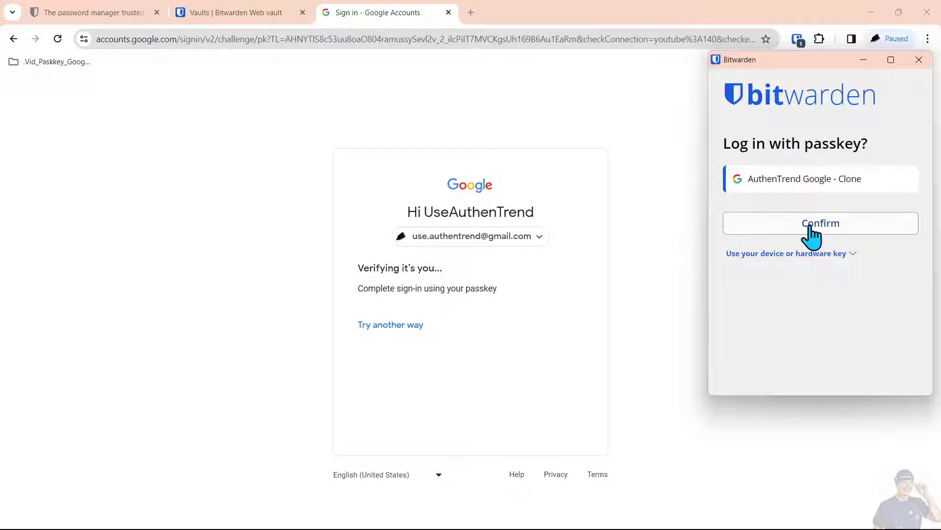
left_click(822, 224)
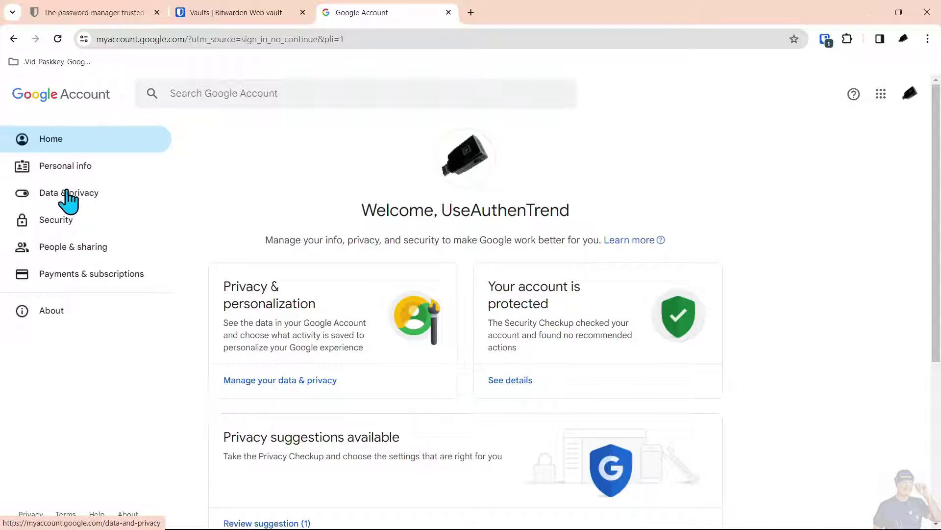
Return to the Google Account Passkeys list via Security settings.
left_click(52, 224)
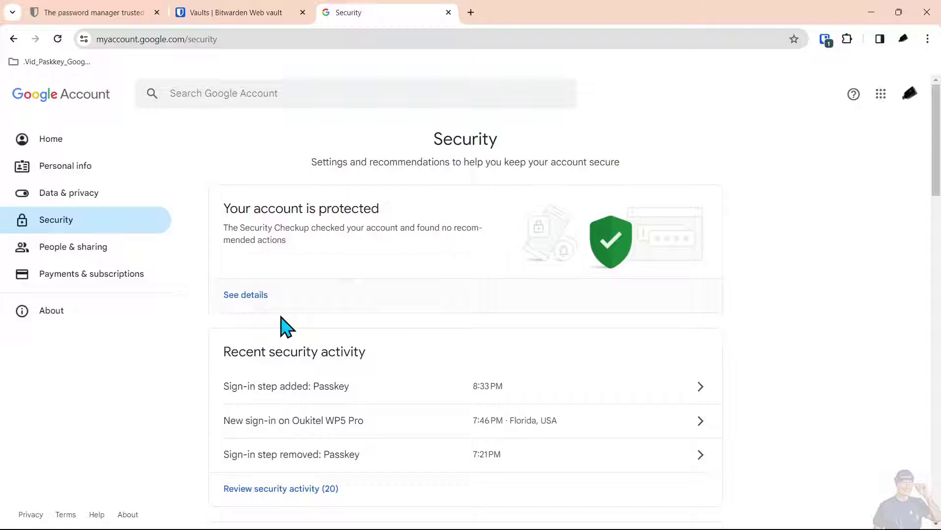
scroll(309, 309, "down", 3)
scroll(313, 310, "down", 5)
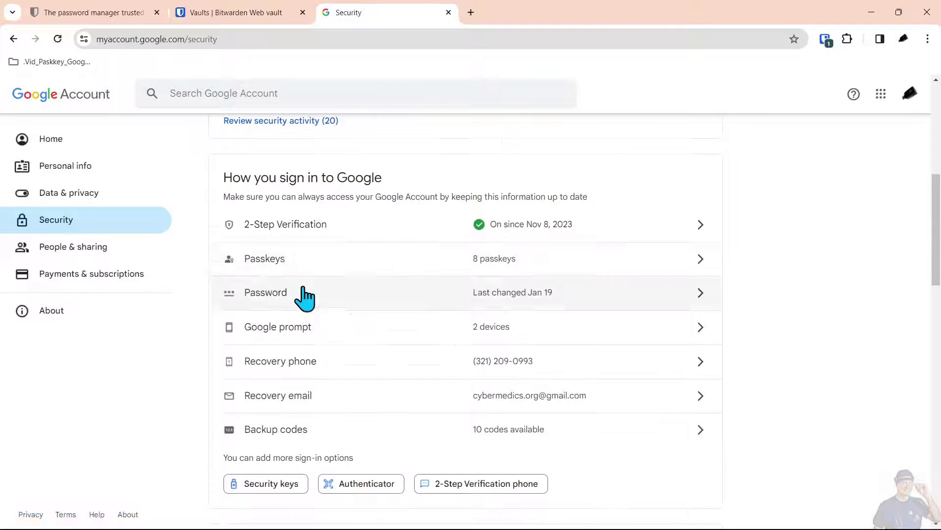
left_click(258, 260)
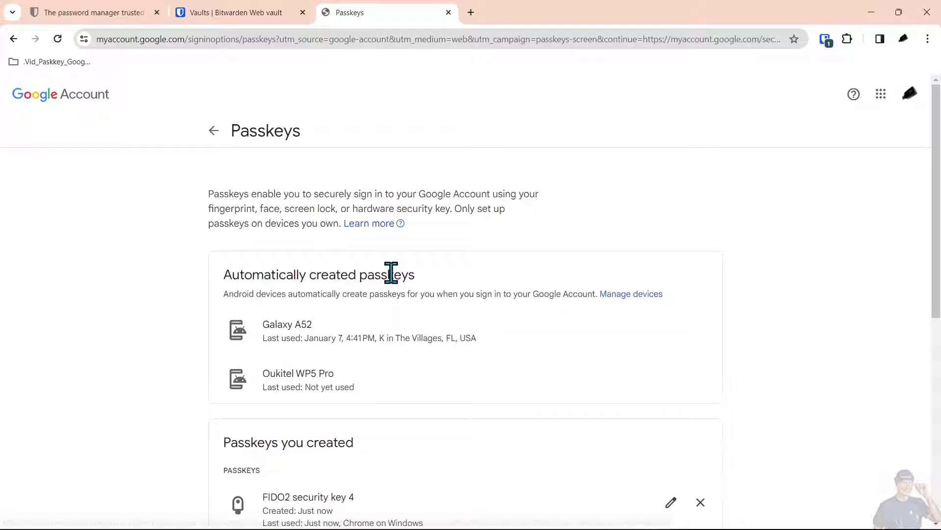
scroll(388, 326, "down", 3)
scroll(390, 327, "down", 4)
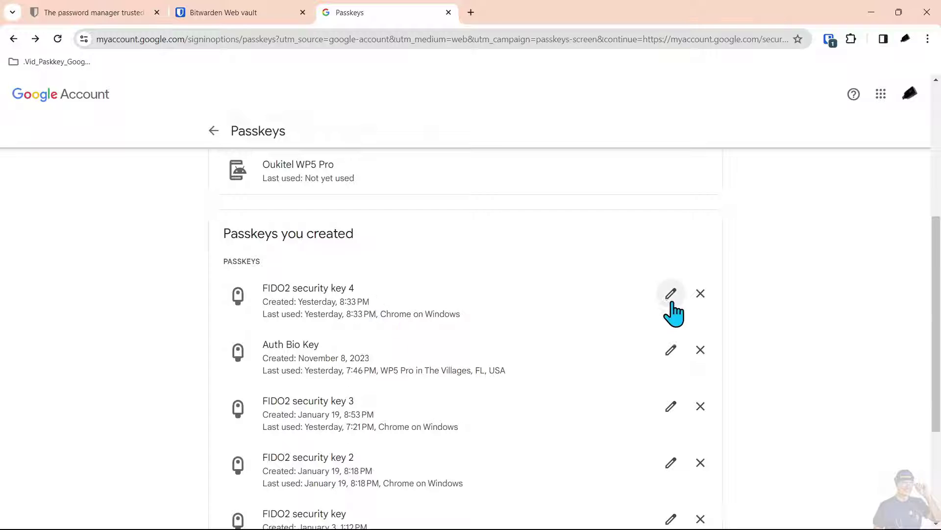
Keep FIDO2 security key 4 under its default name, review the passkeys, and return to Bitwarden.
left_click(670, 295)
left_click(485, 305)
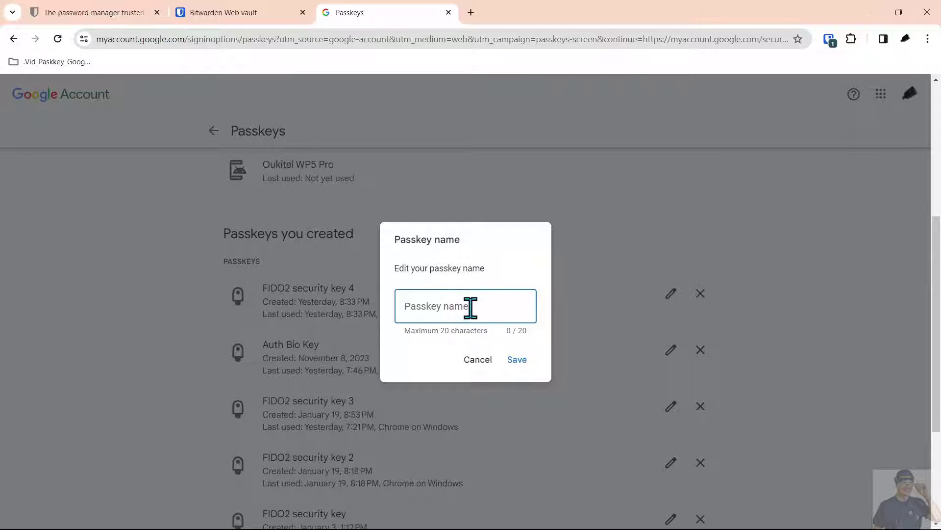
left_click(478, 360)
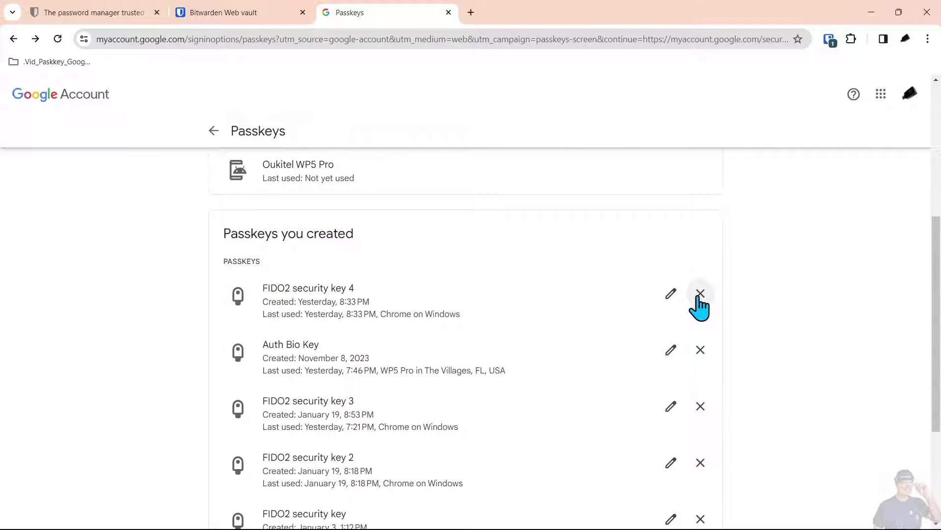
left_click(700, 294)
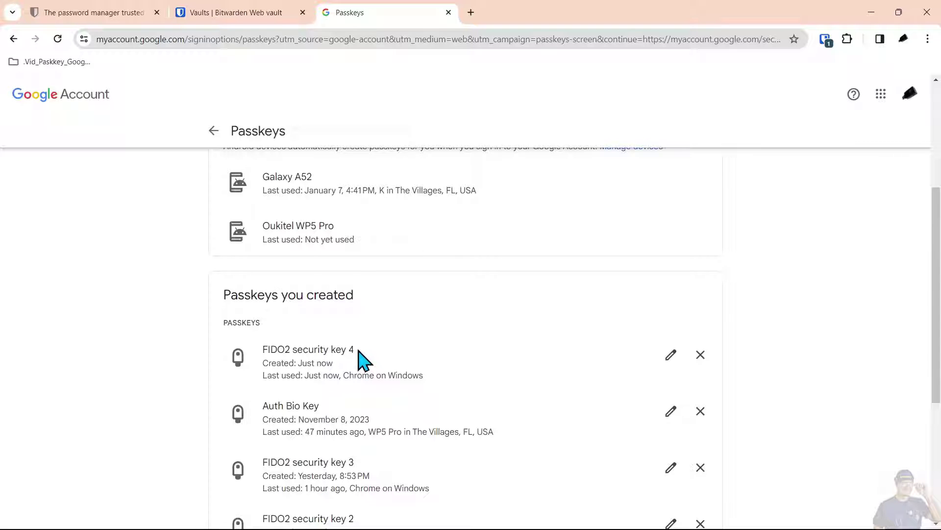
scroll(362, 360, "down", 3)
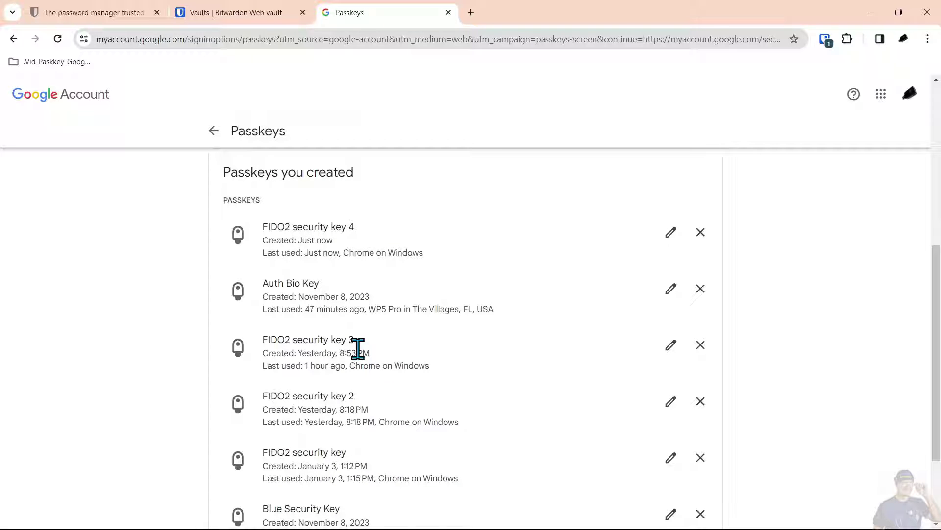
scroll(358, 349, "down", 3)
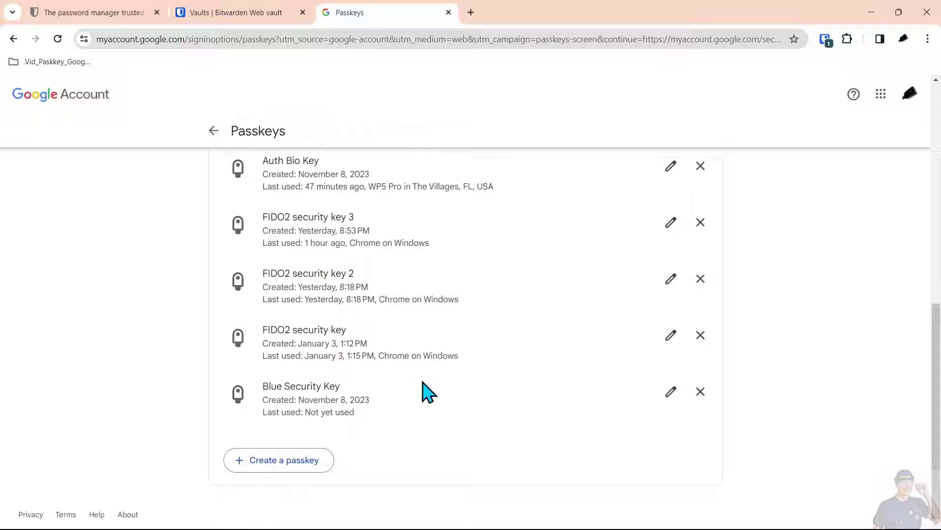
scroll(361, 362, "up", 5)
scroll(444, 399, "down", 5)
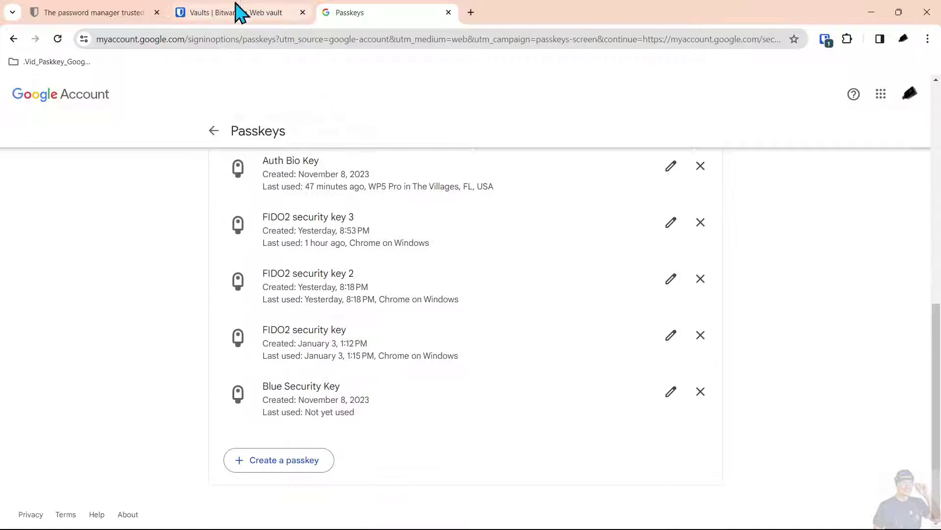
left_click(237, 13)
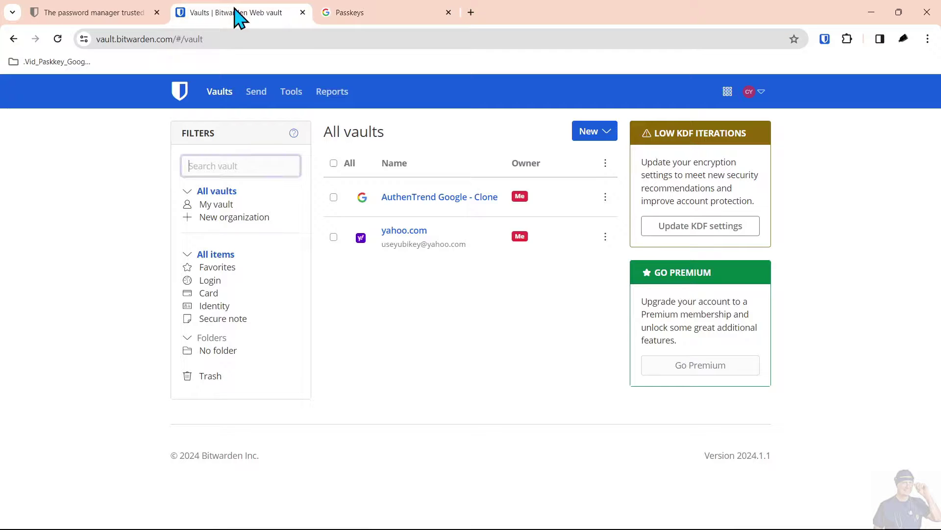
left_click(424, 211)
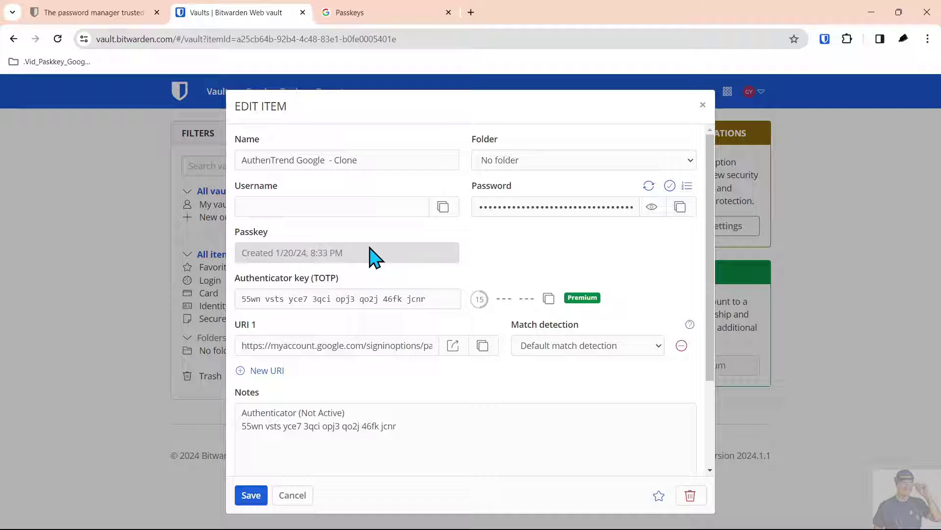
left_click(702, 105)
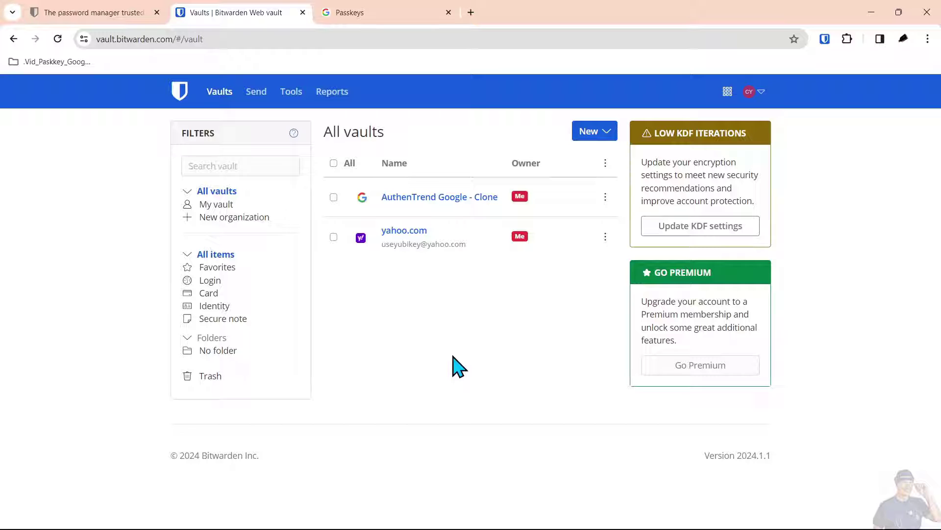
left_click(380, 13)
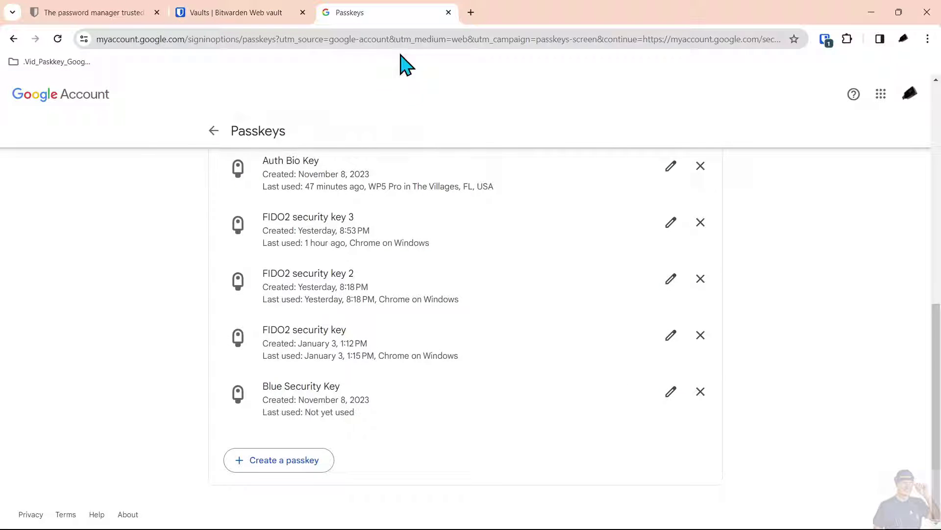
left_click(233, 12)
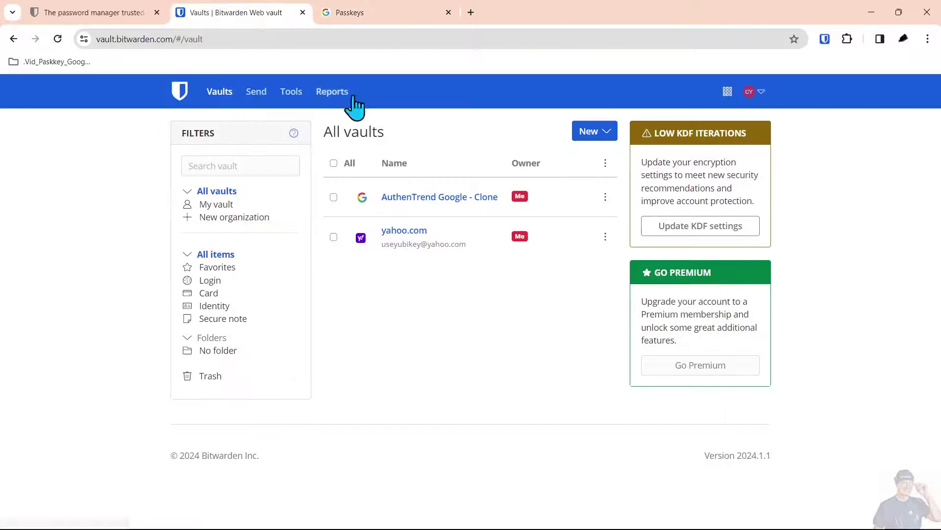
Clone AuthenTrend Google - Clone without its passkey and save the copy, then check it.
left_click(334, 197)
left_click(606, 196)
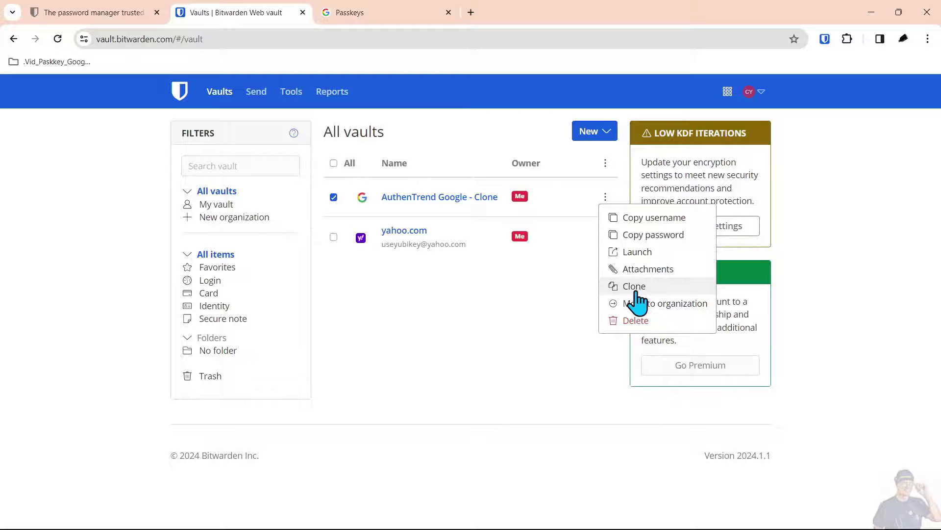
left_click(633, 286)
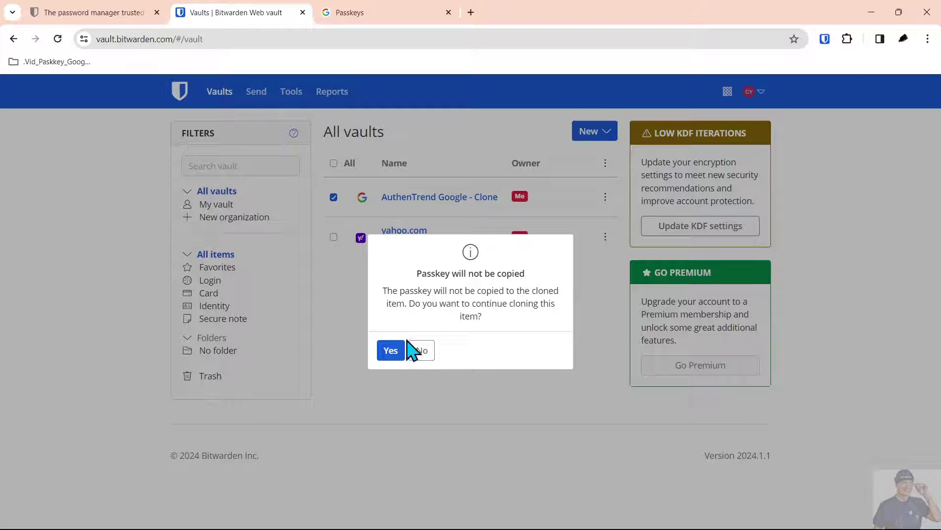
left_click(391, 350)
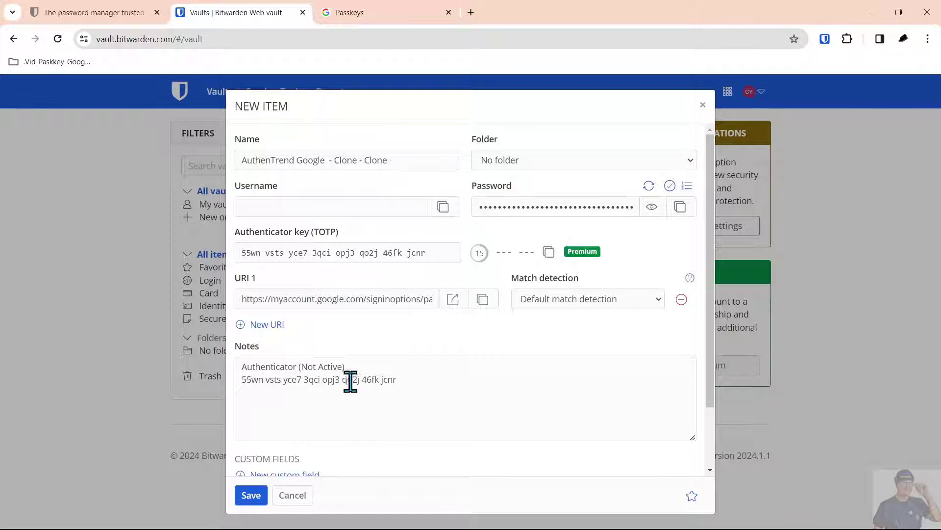
left_click(251, 495)
left_click(425, 239)
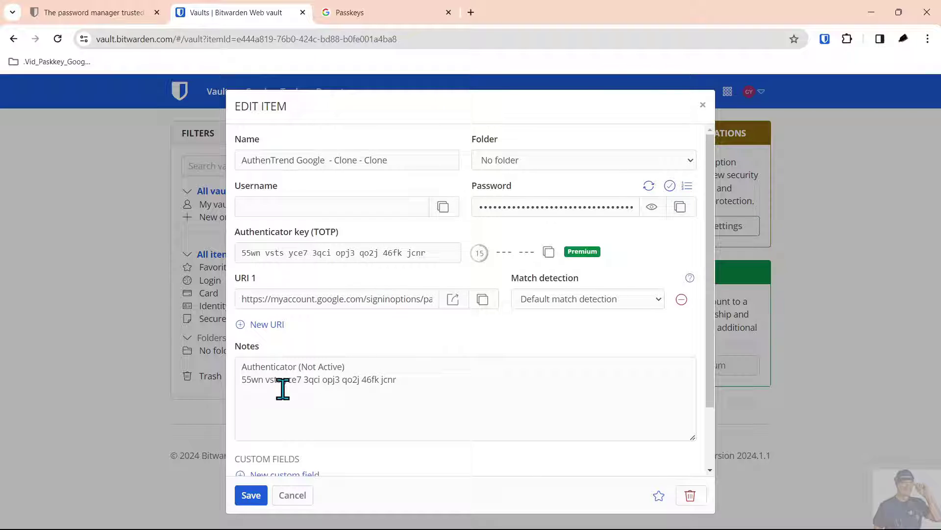
left_click(703, 105)
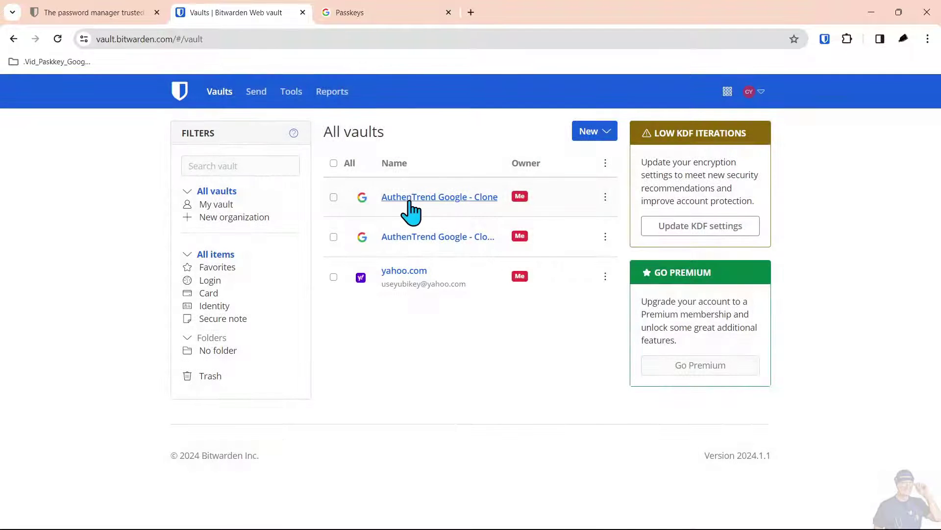
Move the original passkey-holding AuthenTrend Google - Clone login to the trash.
left_click(409, 196)
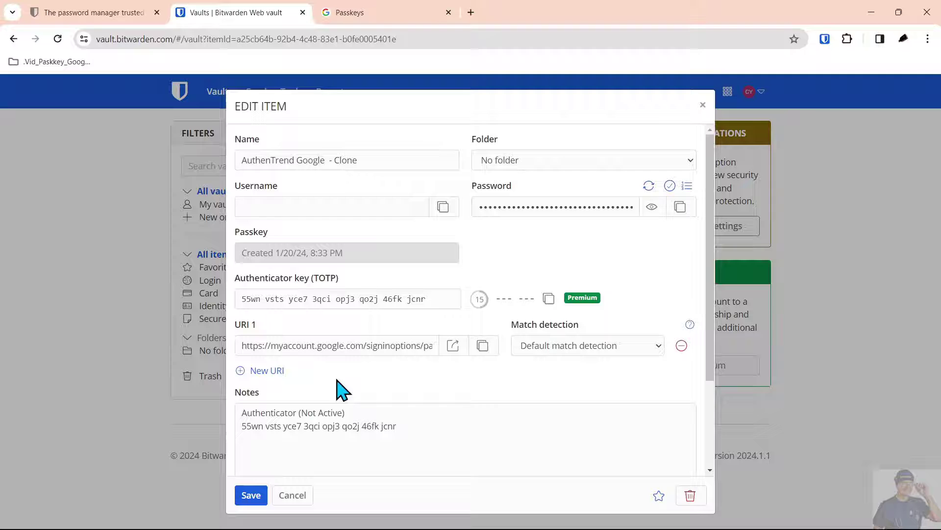
left_click(703, 105)
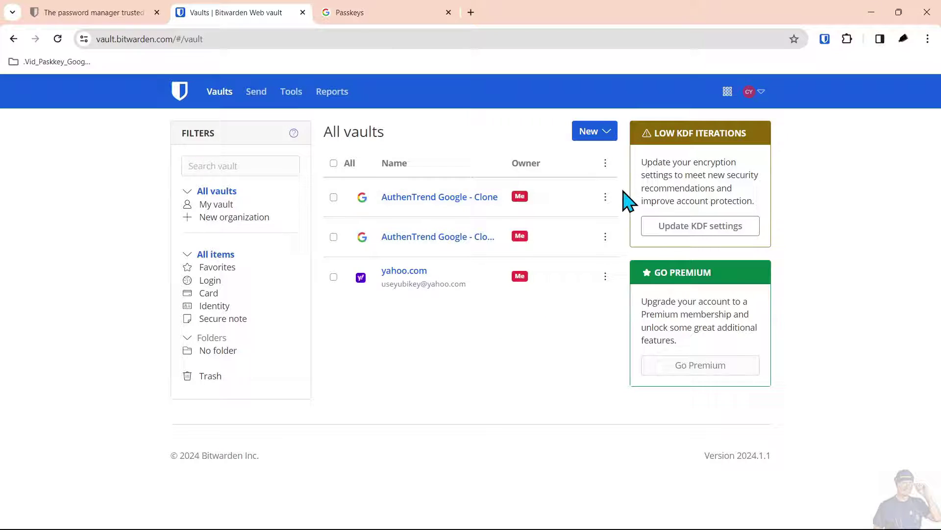
left_click(605, 230)
left_click(628, 319)
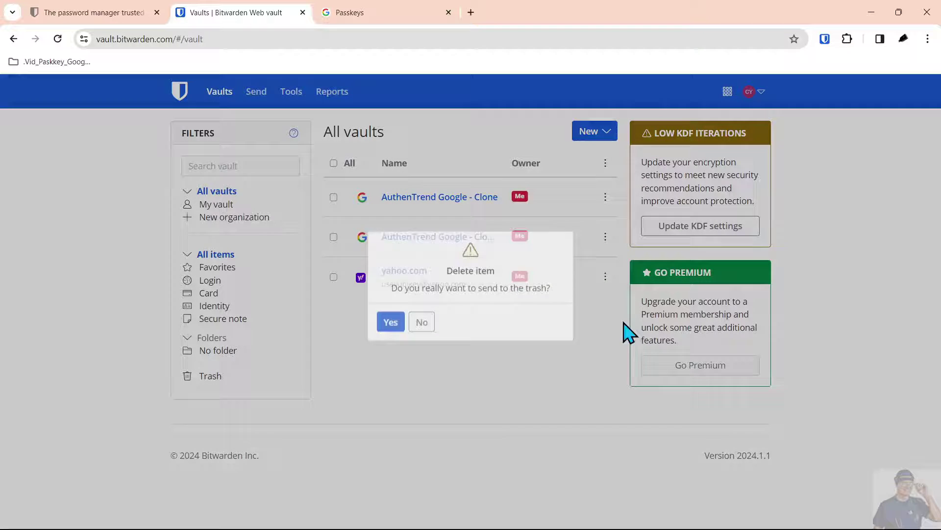
left_click(390, 339)
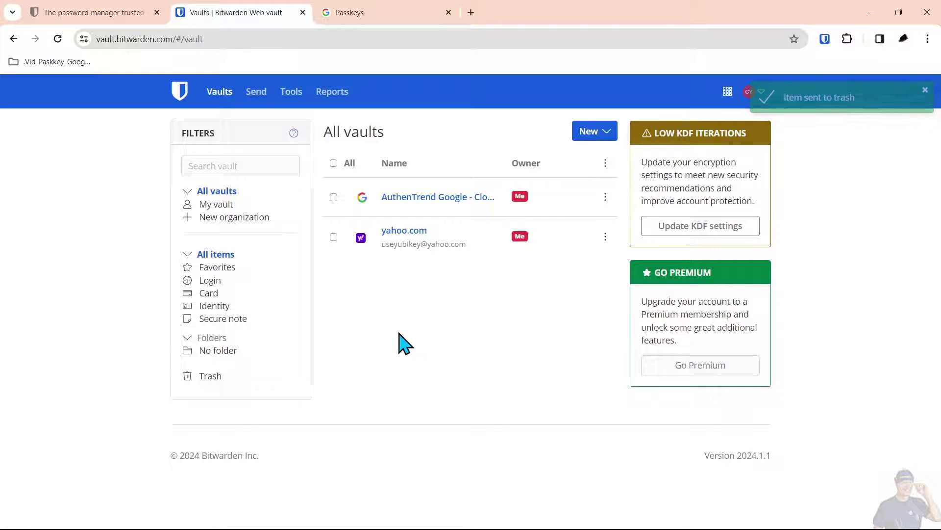
Rename the remaining copy to 'AuthenTrend Google (No Passkey)' and save it.
left_click(444, 197)
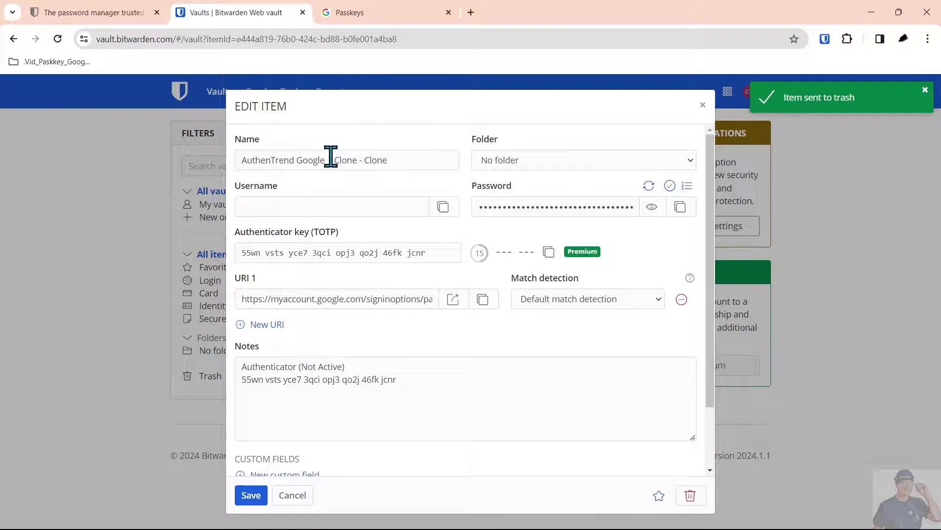
left_click_drag(324, 160, 416, 154)
type("(No Passkey)")
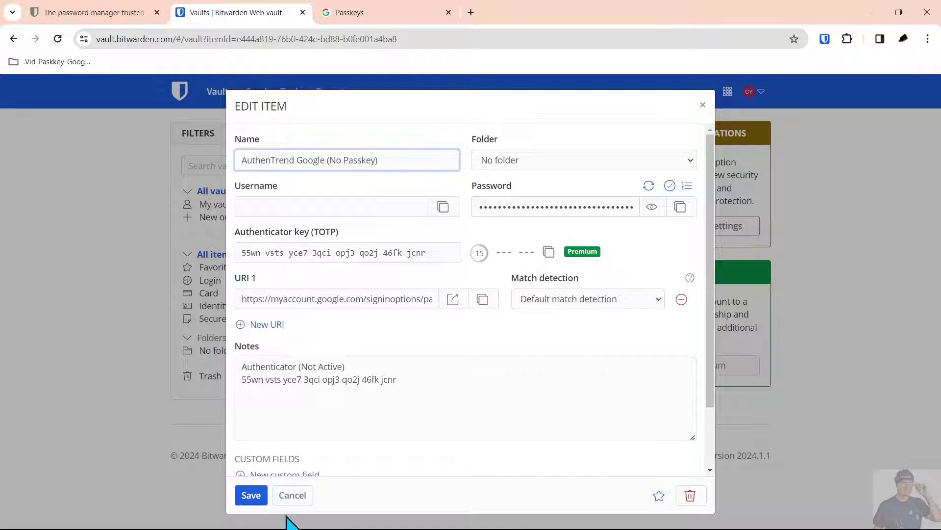
left_click(251, 495)
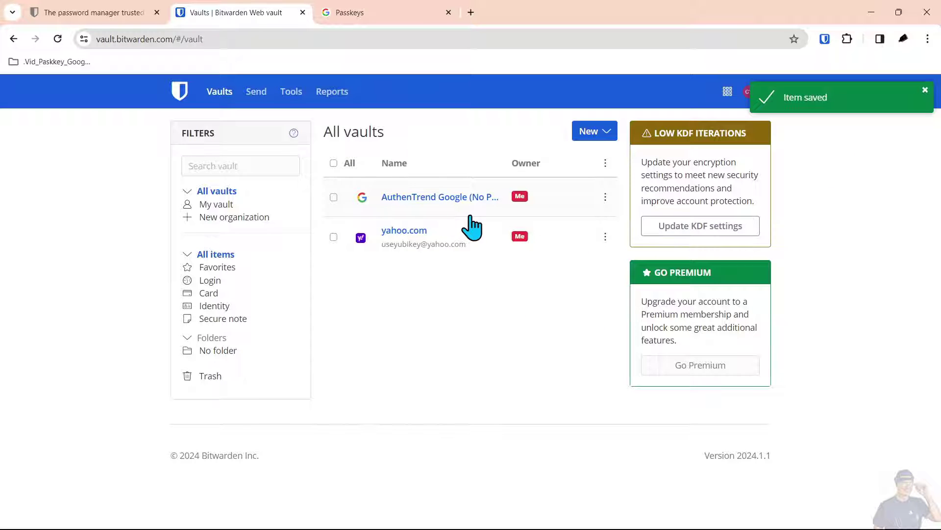
key("ctrl+Tab")
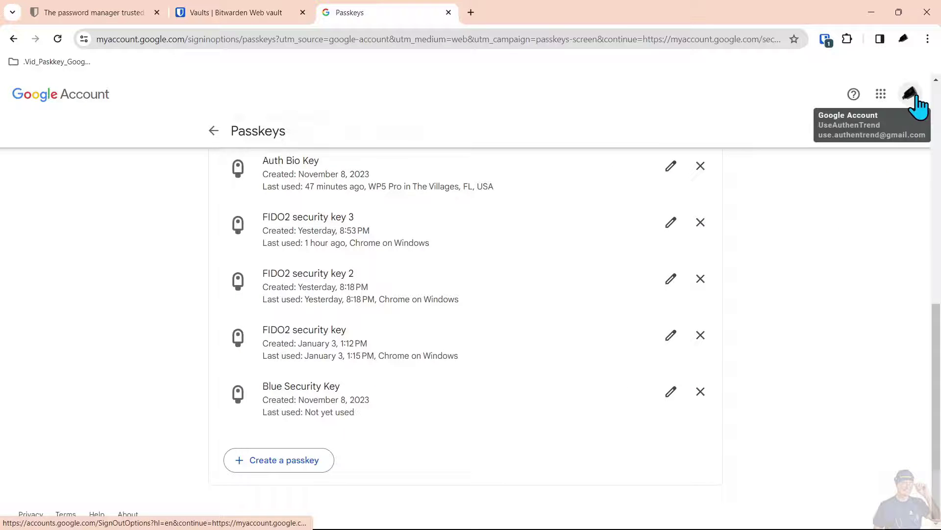
Sign out and back in to Google, verifying with the hardware security key since Bitwarden has no passkey.
left_click(909, 94)
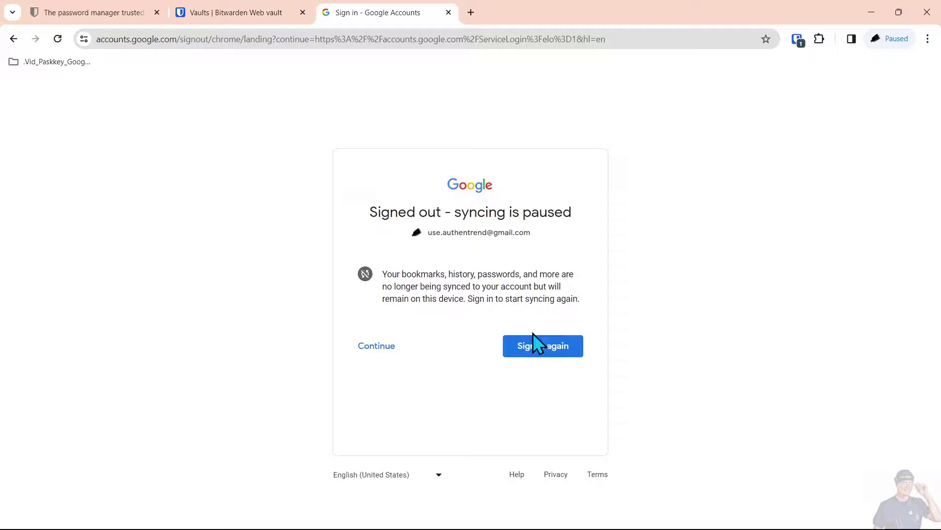
left_click(526, 347)
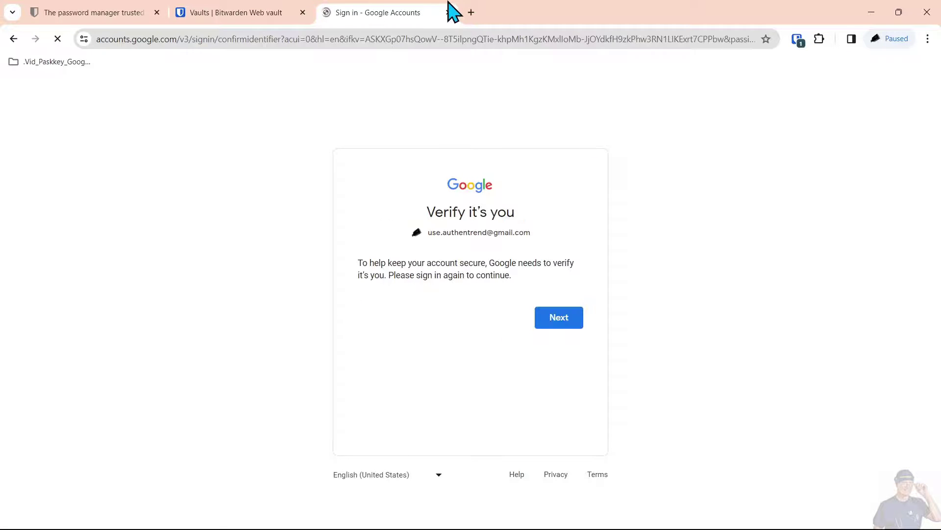
left_click(550, 319)
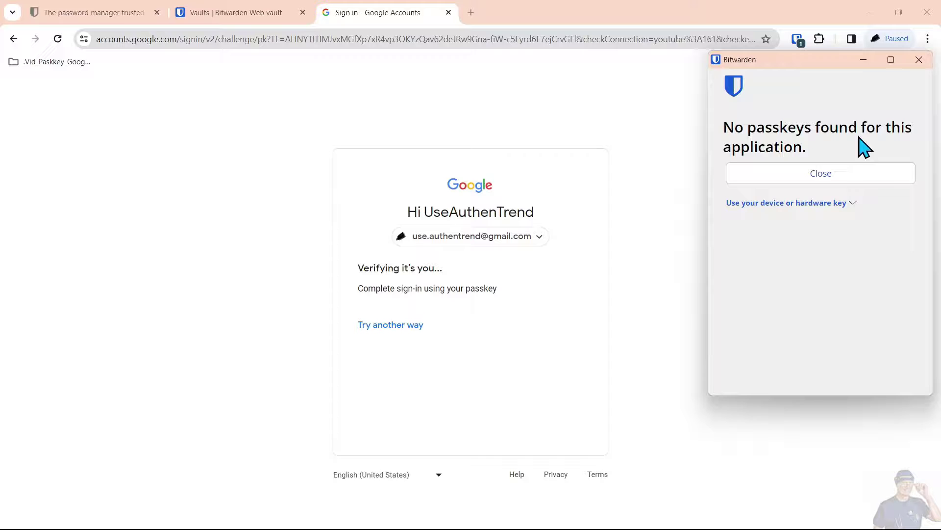
left_click(786, 205)
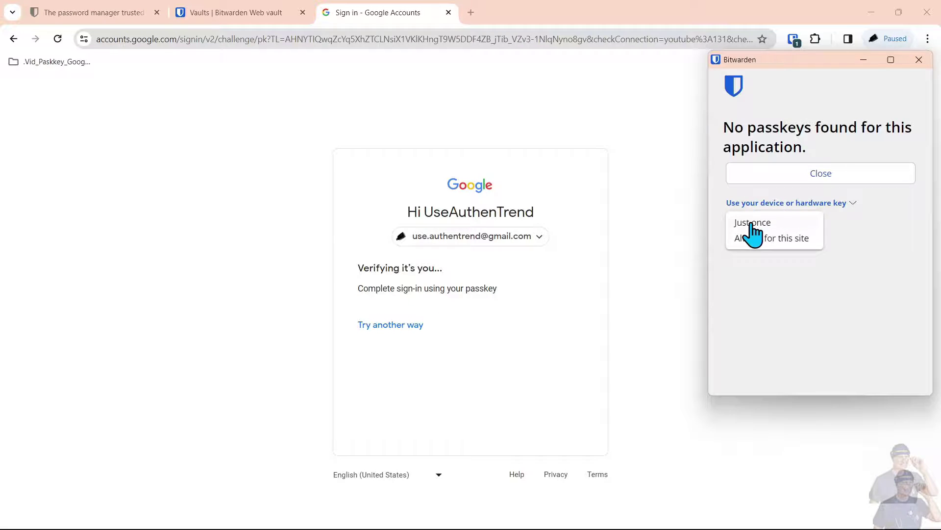
left_click(752, 223)
left_click(412, 383)
left_click(407, 414)
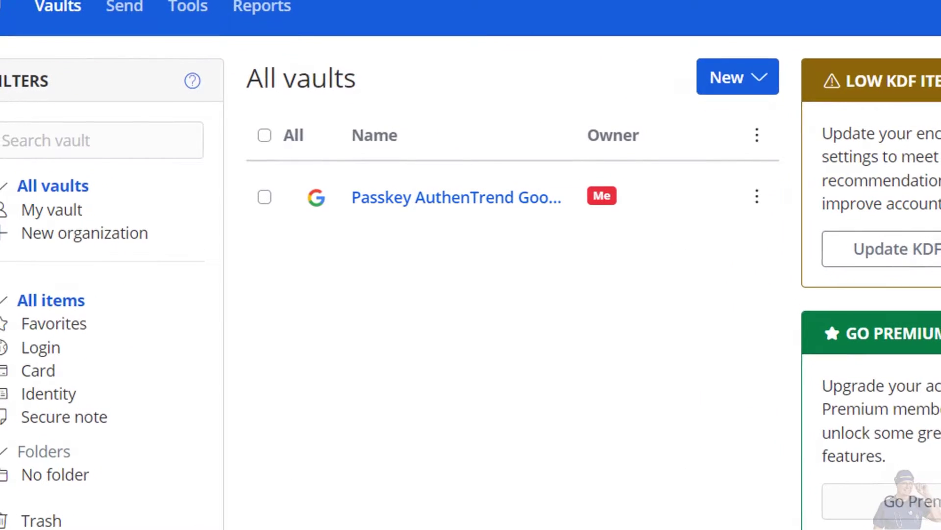
Clone the Passkey AuthenTrend Google login into a passkey-free 'No Passkey AuthenTrend' copy.
left_click(762, 196)
left_click(813, 360)
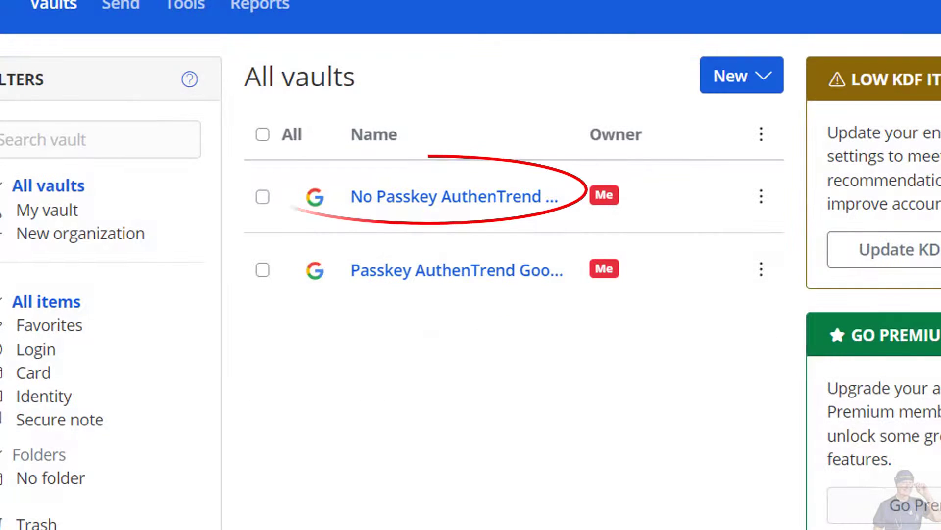
left_click(762, 269)
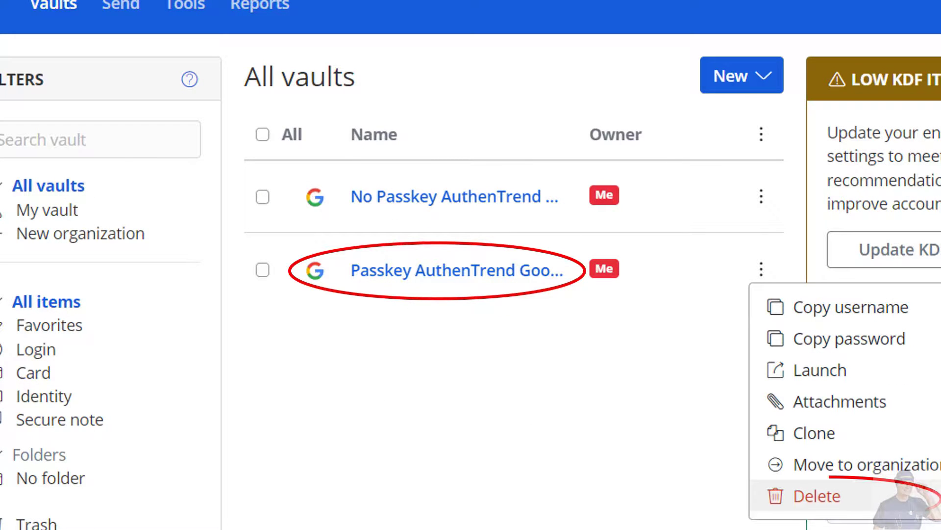